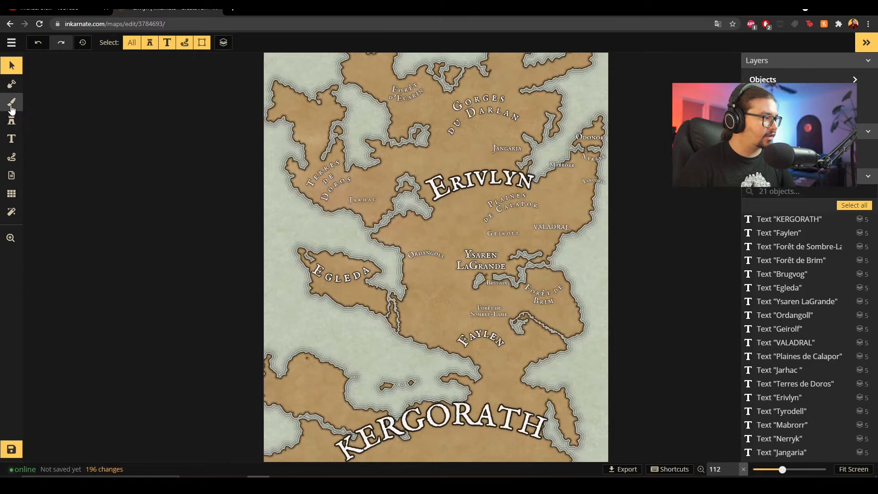
# Place grey ribbon banner stamps behind the VALADRAL and Geirolf labels, using 0.6 opacity and size 79 for the VALADRAL banner
pyautogui.click(11, 121)
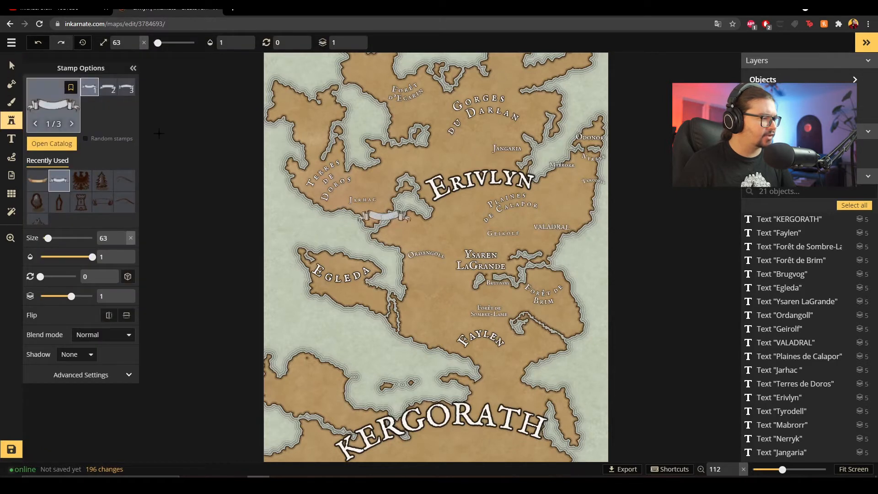
pyautogui.scroll(5, 412, 208)
pyautogui.scroll(-3, 421, 219)
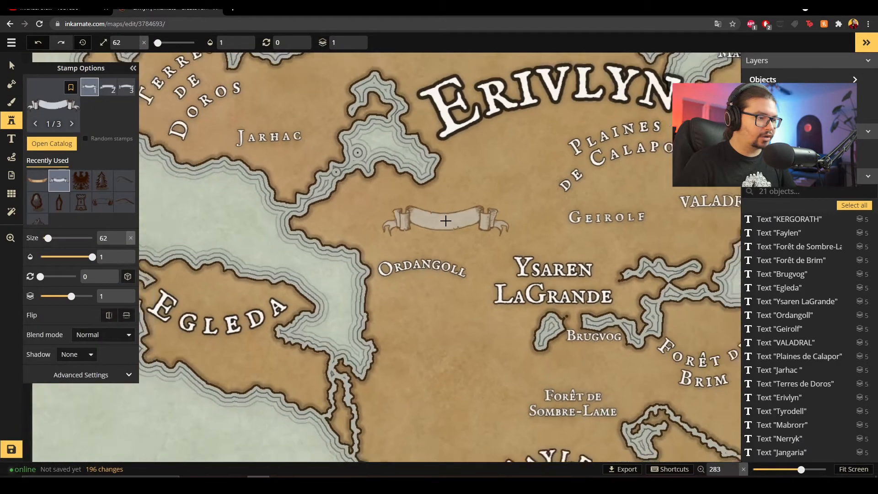
pyautogui.scroll(-1, 617, 196)
pyautogui.scroll(2, 618, 195)
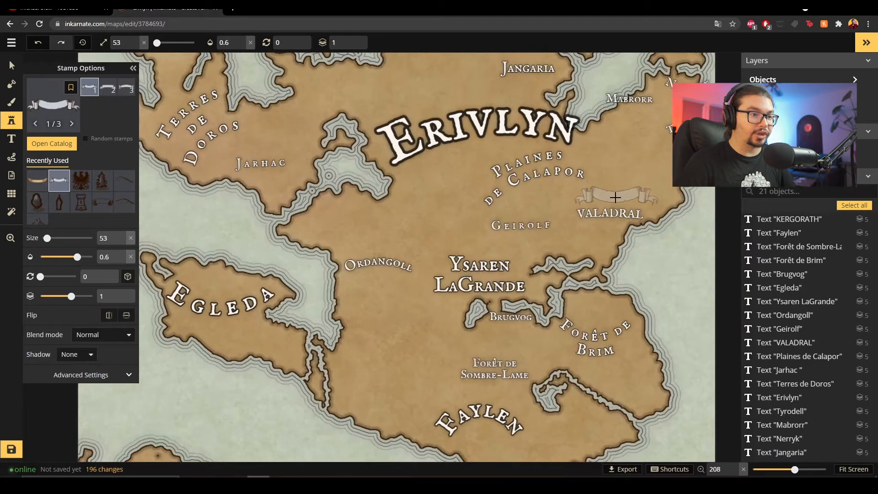
pyautogui.scroll(5, 615, 197)
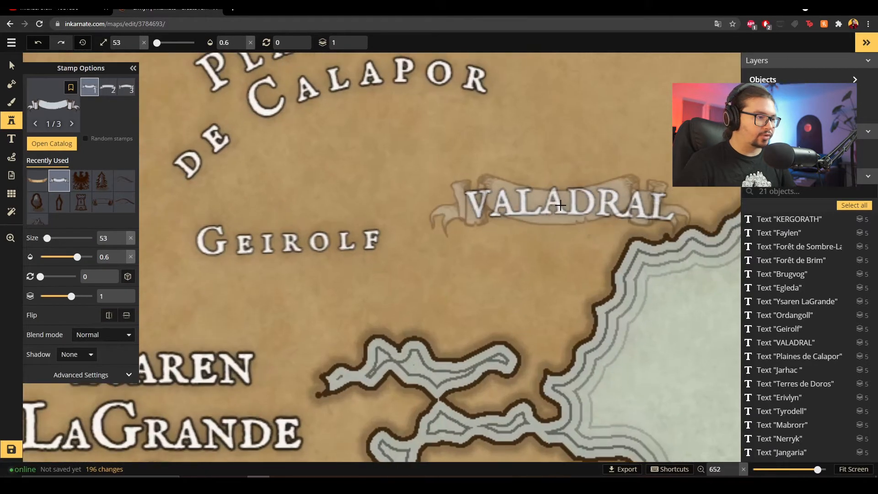
pyautogui.click(558, 206)
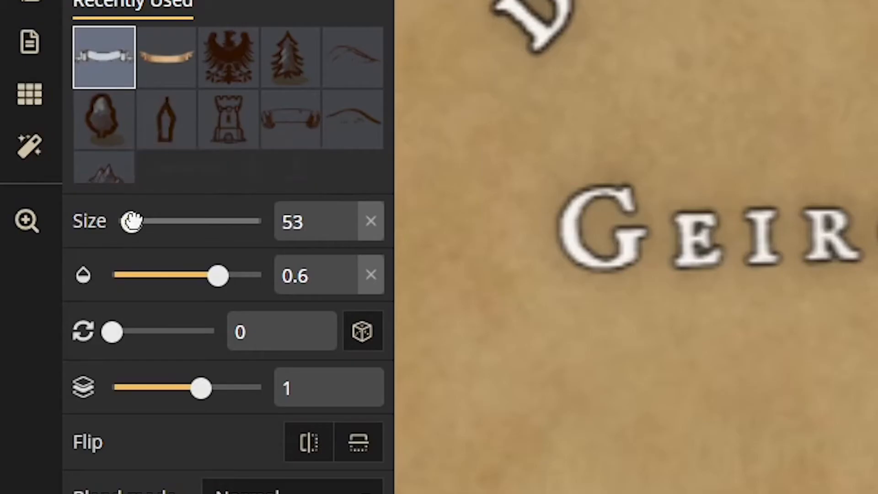
pyautogui.moveTo(136, 221); pyautogui.dragTo(140, 221)
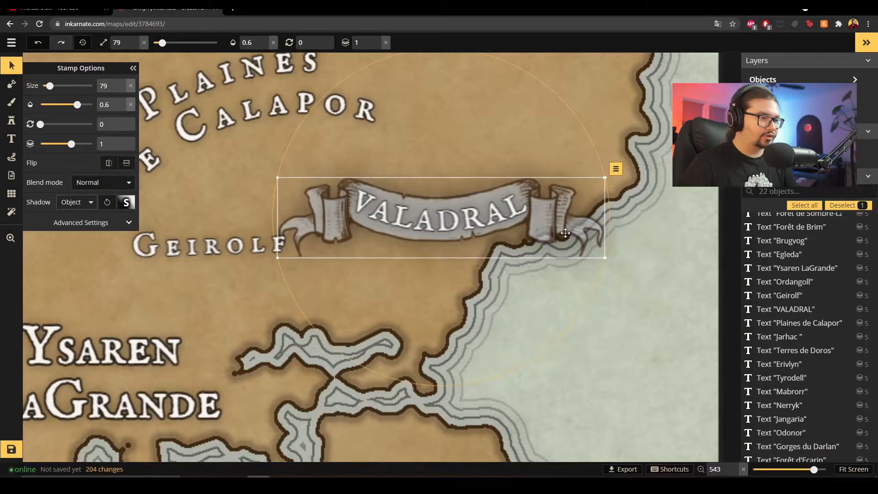
pyautogui.click(245, 239)
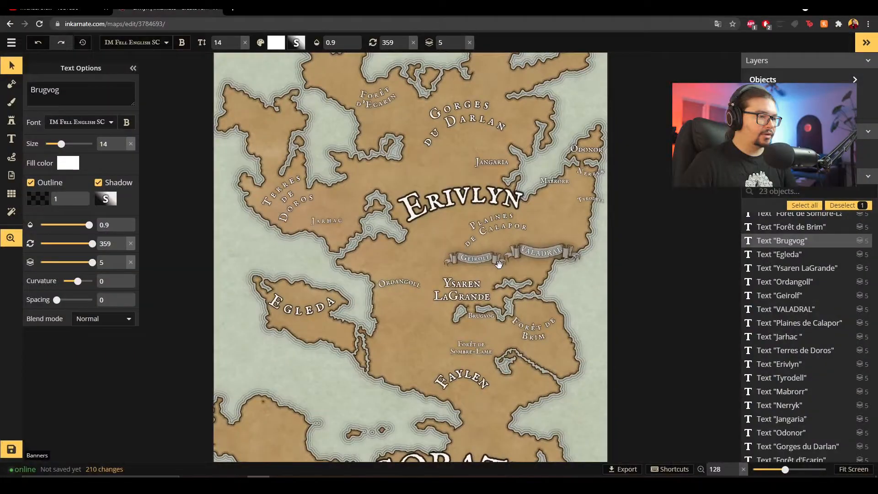
# Place a grey ribbon banner stamp with 0.82 opacity and size 65 behind the Mabrorr label
pyautogui.scroll(10, 499, 265)
pyautogui.press('space')
pyautogui.moveTo(665, 102); pyautogui.dragTo(368, 207)
pyautogui.moveTo(467, 129); pyautogui.dragTo(446, 237)
pyautogui.scroll(3, 446, 236)
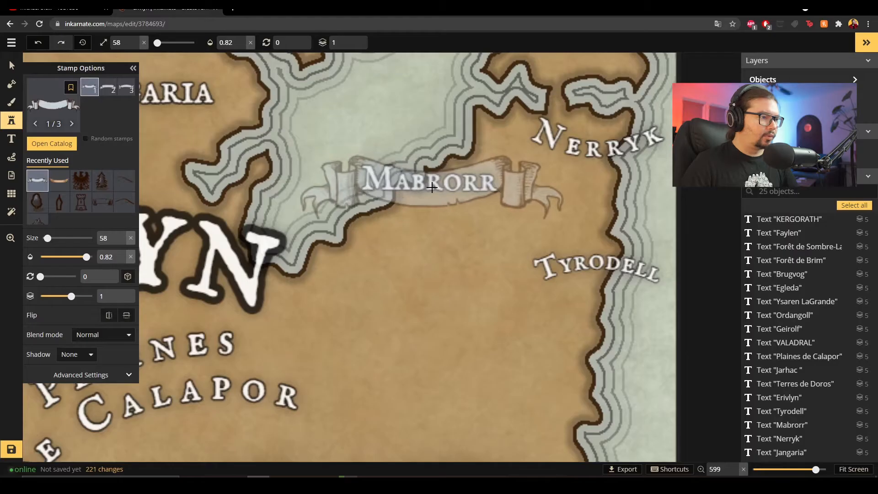
pyautogui.click(432, 186)
pyautogui.scroll(3, 448, 174)
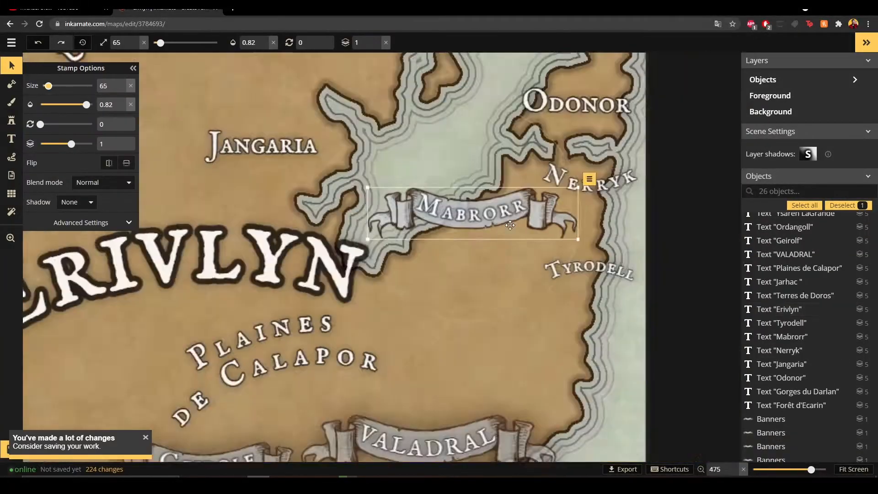
# Open the font choices for the Odonor label
pyautogui.scroll(3, 569, 149)
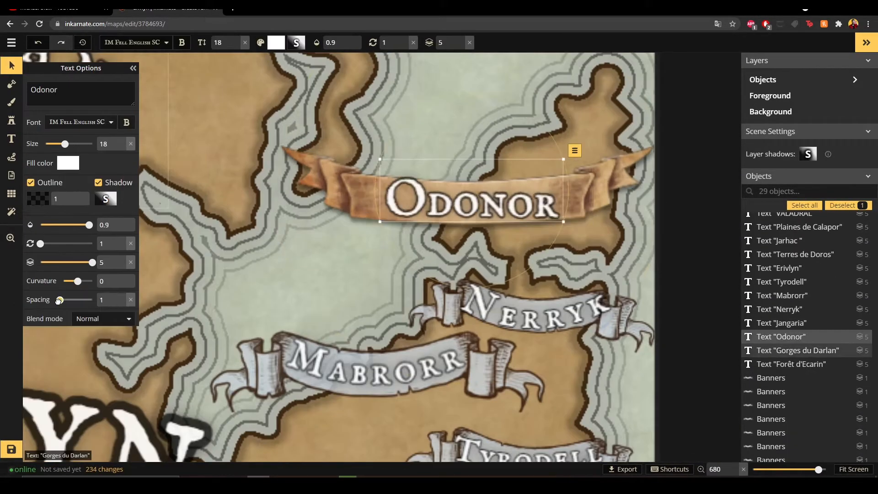
pyautogui.click(80, 121)
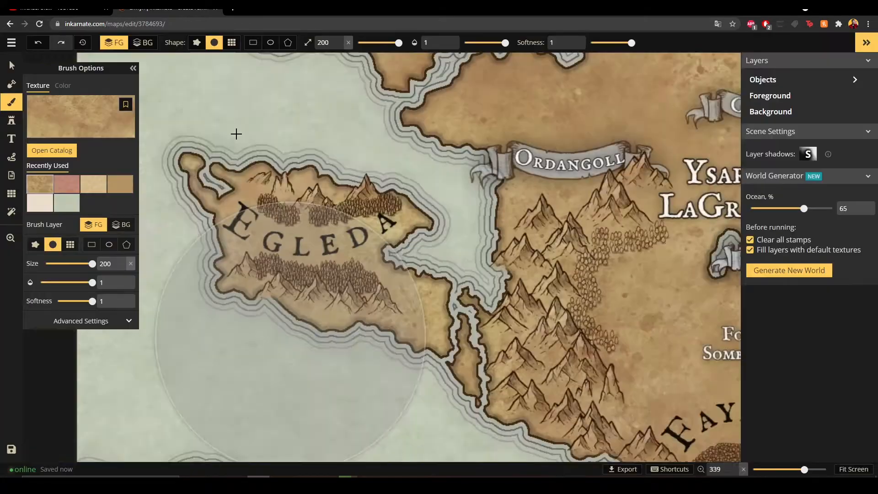
pyautogui.click(11, 83)
pyautogui.click(11, 102)
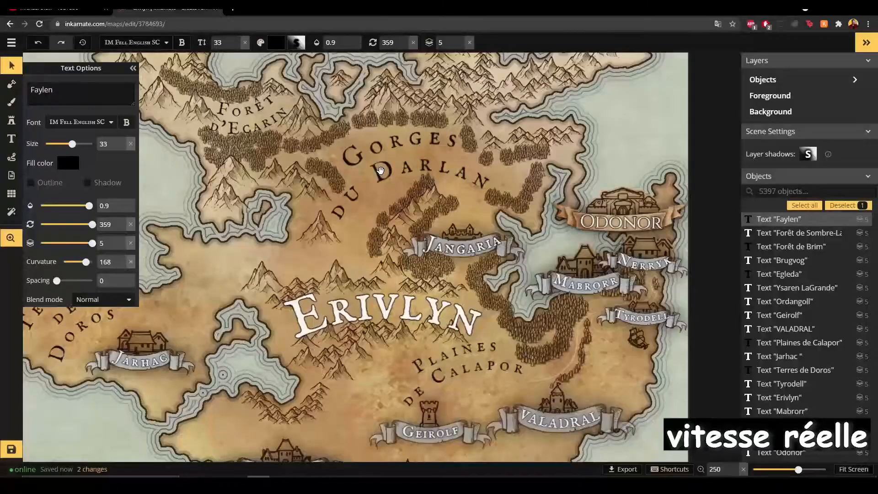
# Paint random hill stamps of size 95 on layer 2 around Plaines de Calapor and between Geirolf and Ysaren LaGrande
pyautogui.scroll(5, 381, 170)
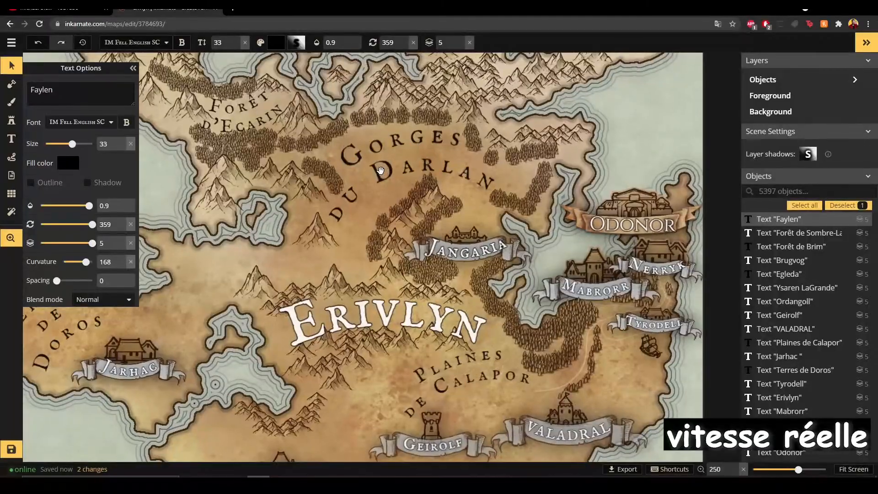
pyautogui.scroll(5, 380, 170)
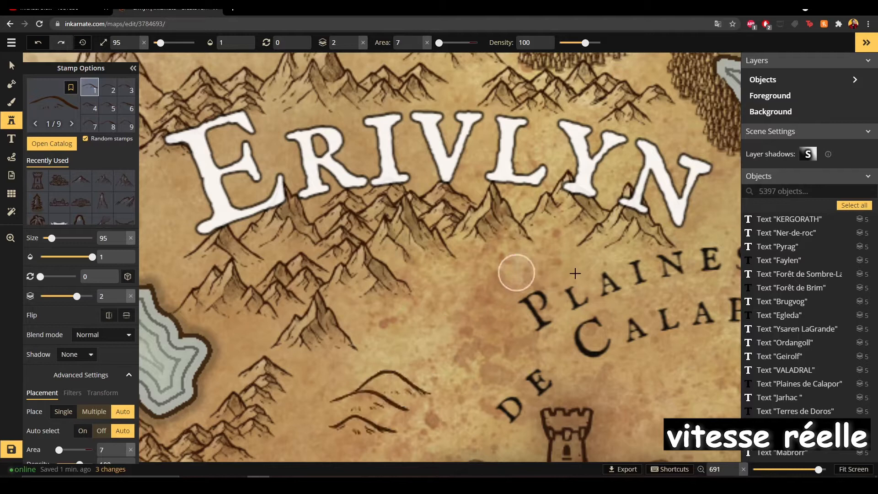
pyautogui.moveTo(659, 397); pyautogui.dragTo(544, 212)
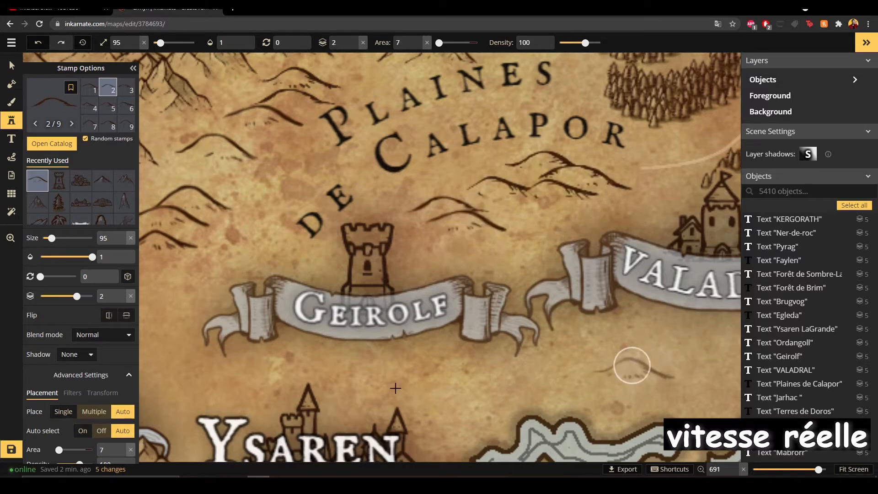
pyautogui.moveTo(186, 364); pyautogui.dragTo(462, 373)
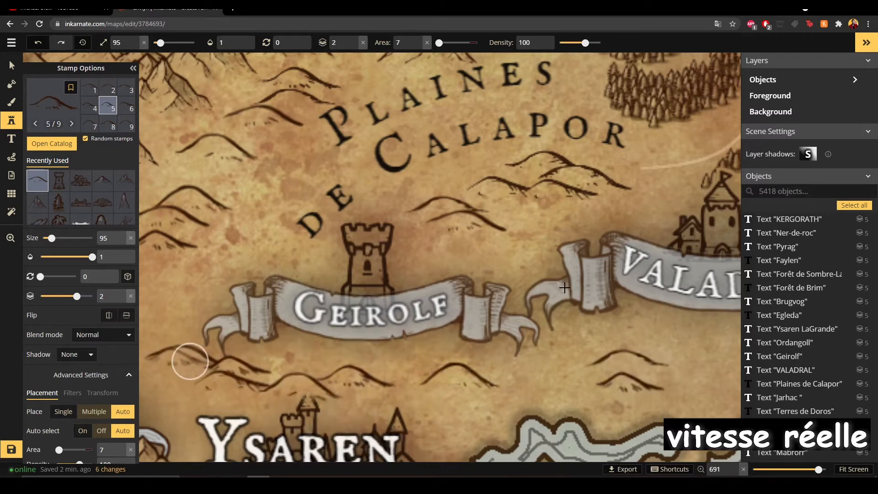
# Examine the terrain around Geirolf, Ordangoll, Jarhac and Erivlyn up close
pyautogui.scroll(1, 432, 265)
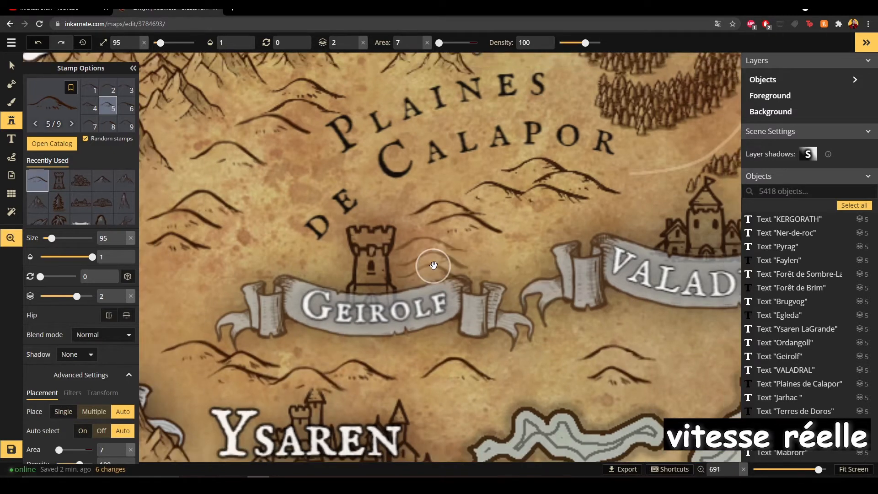
pyautogui.scroll(-2, 433, 265)
pyautogui.scroll(-1, 433, 266)
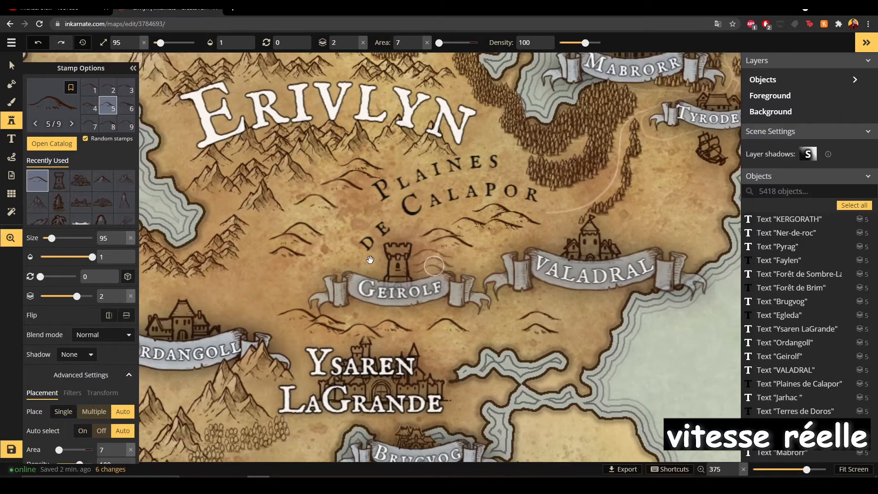
pyautogui.scroll(-1, 433, 266)
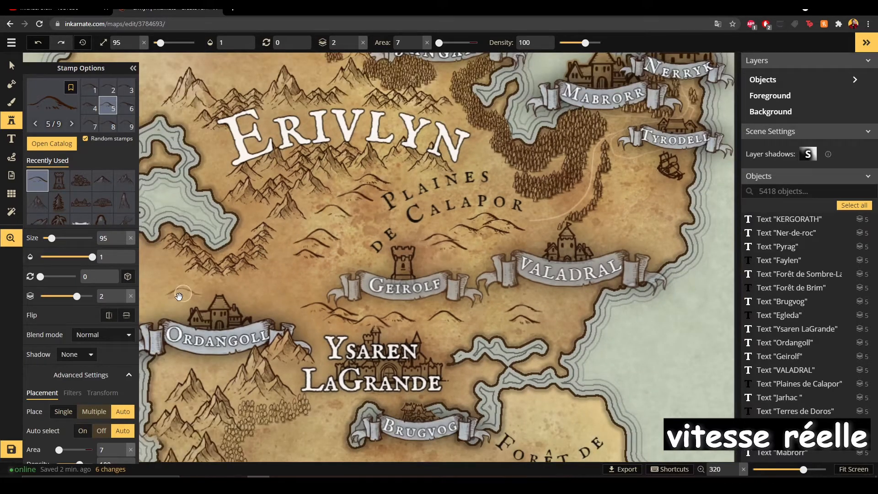
pyautogui.scroll(1, 179, 296)
pyautogui.scroll(3, 179, 296)
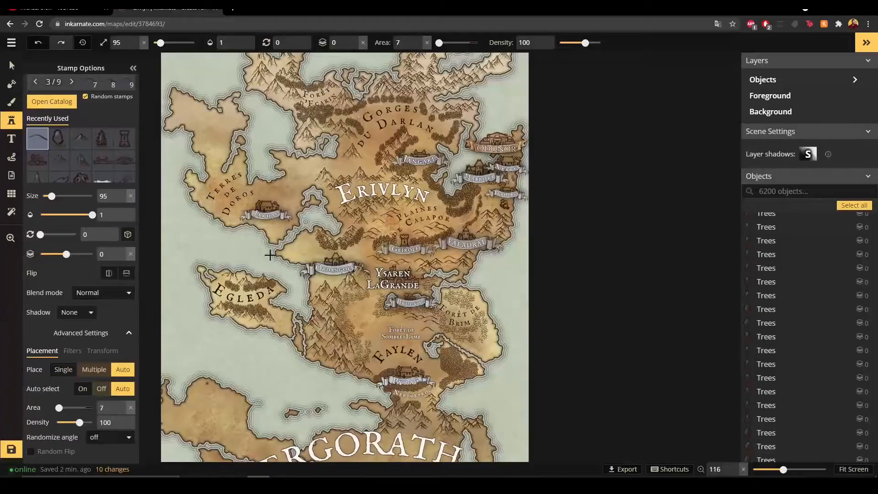
pyautogui.scroll(3, 270, 254)
pyautogui.scroll(3, 270, 254)
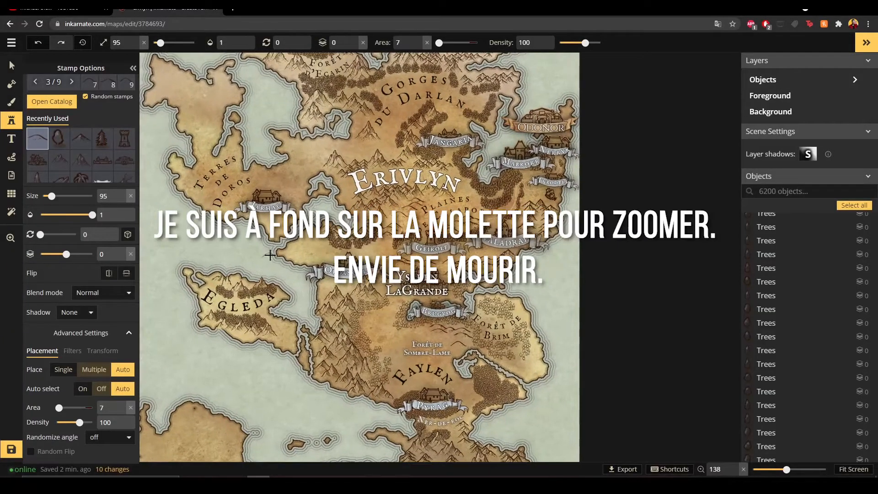
pyautogui.scroll(3, 270, 254)
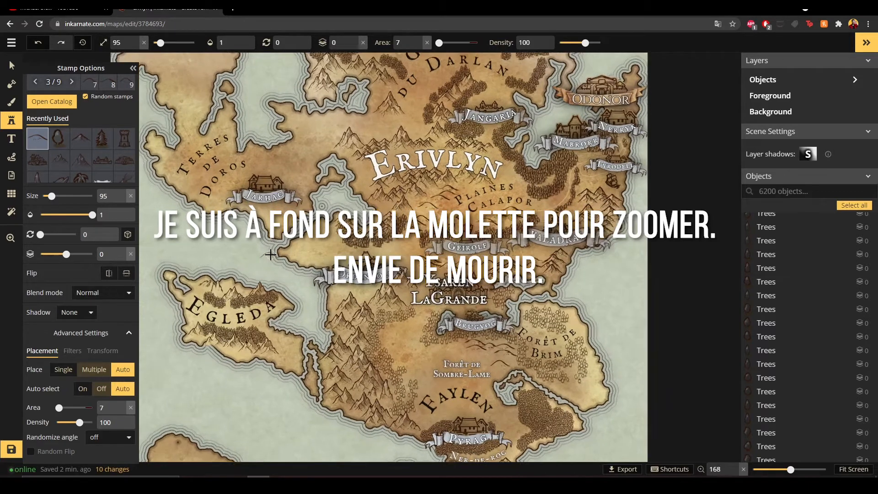
pyautogui.scroll(3, 270, 255)
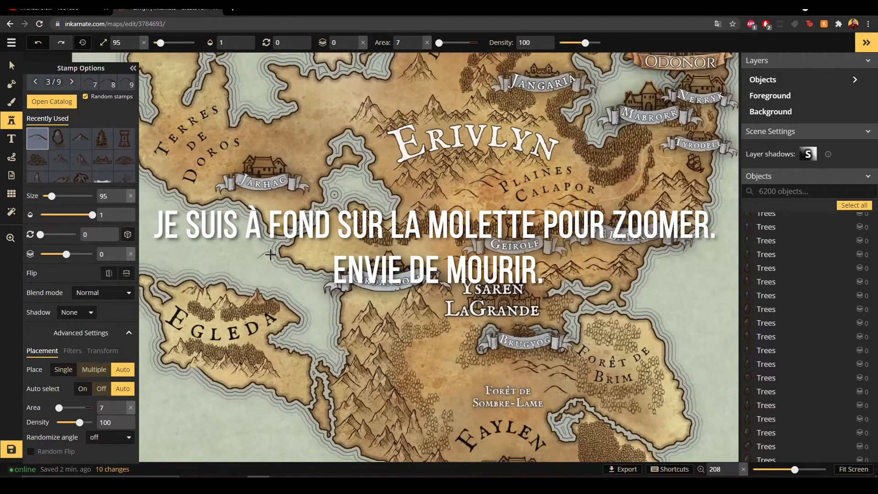
pyautogui.scroll(3, 270, 254)
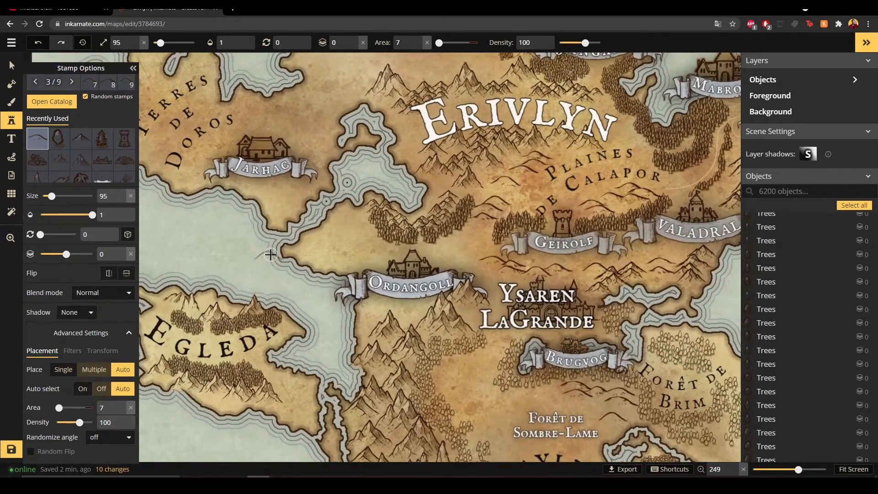
pyautogui.scroll(3, 270, 255)
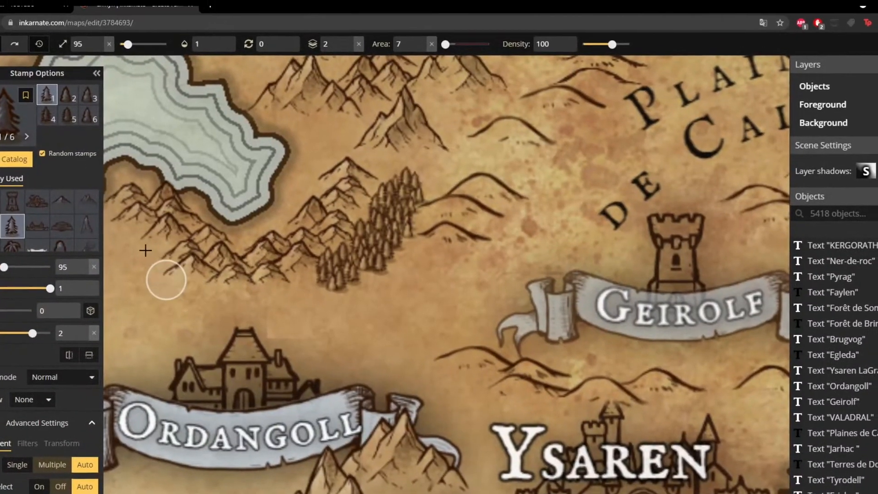
# Paint random tree stamps of size 95 along the foot of the mountains above Ordangoll and beside Geirolf's tower
pyautogui.moveTo(145, 251); pyautogui.dragTo(143, 246)
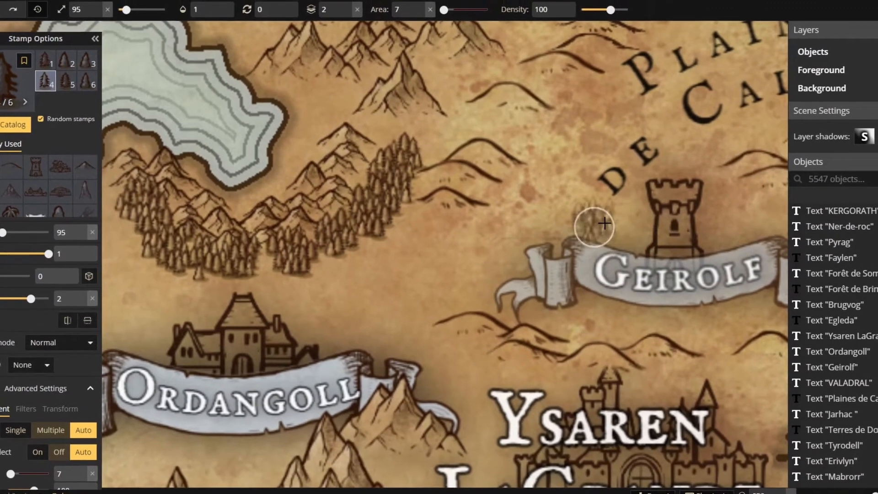
pyautogui.click(603, 224)
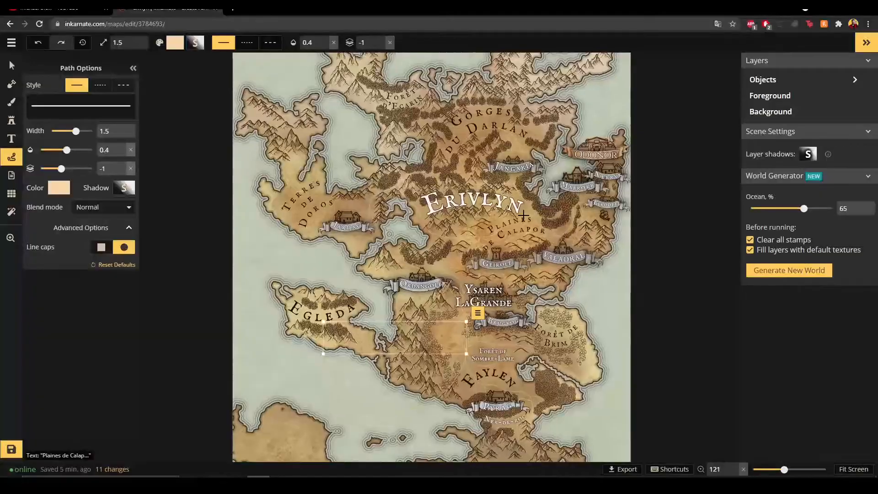
# Add random mountain stamps of size 51 on layer 1 around Terres de Doros and Jarhac
pyautogui.scroll(3, 524, 215)
pyautogui.scroll(3, 524, 214)
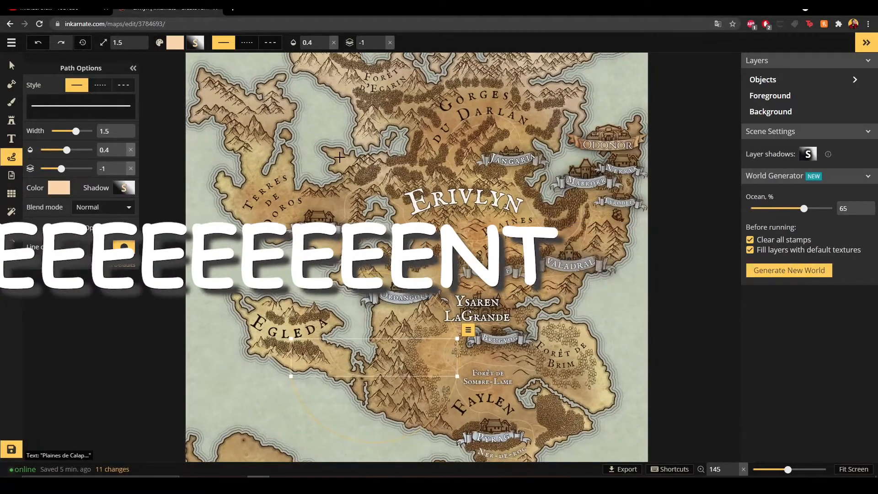
pyautogui.scroll(1, 223, 171)
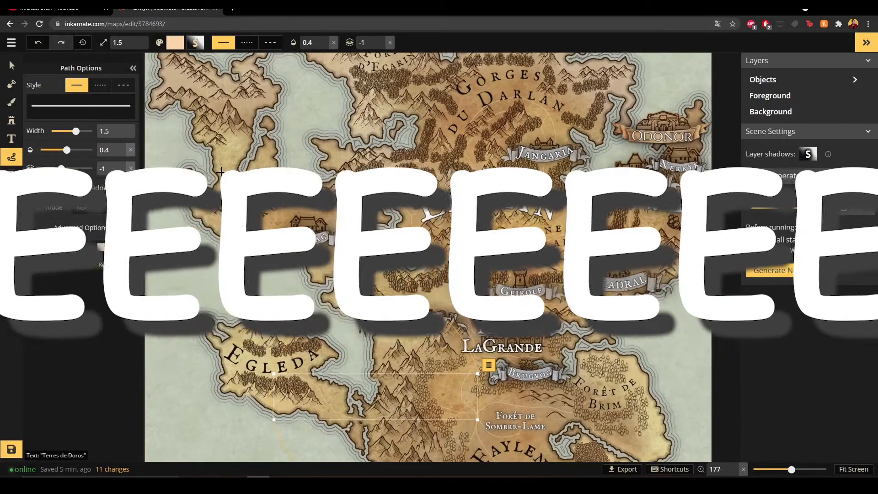
pyautogui.scroll(2, 223, 170)
pyautogui.scroll(2, 221, 171)
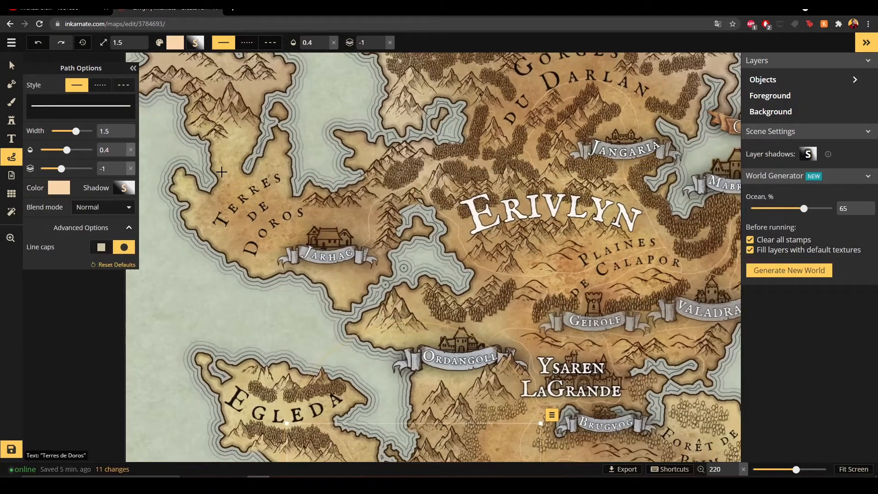
pyautogui.scroll(4, 221, 172)
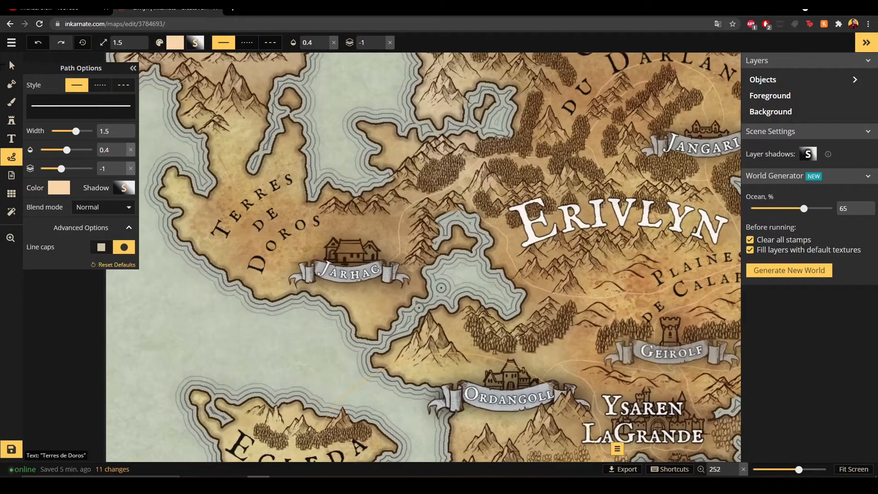
pyautogui.press('s')
pyautogui.scroll(-3, 429, 224)
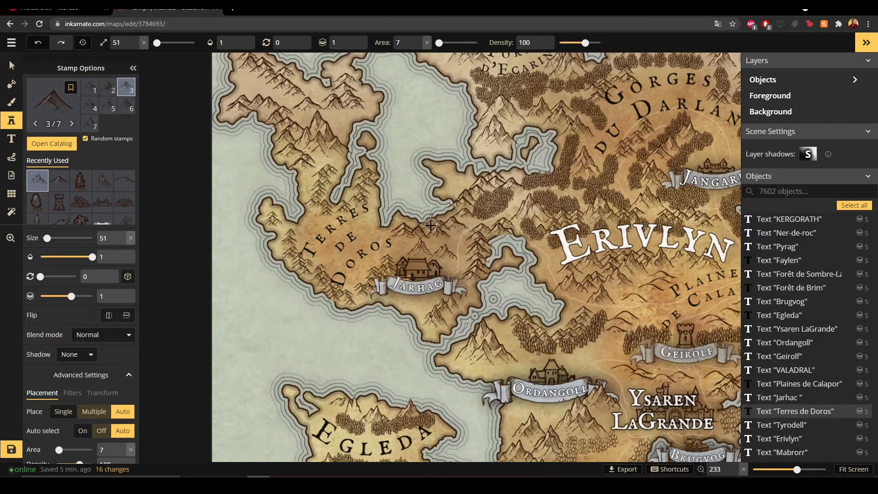
# Show the map's filters and add a Parchment color filter with intensity 0.43 on layer 5
pyautogui.scroll(-3, 430, 224)
pyautogui.scroll(-3, 430, 224)
pyautogui.scroll(-3, 430, 225)
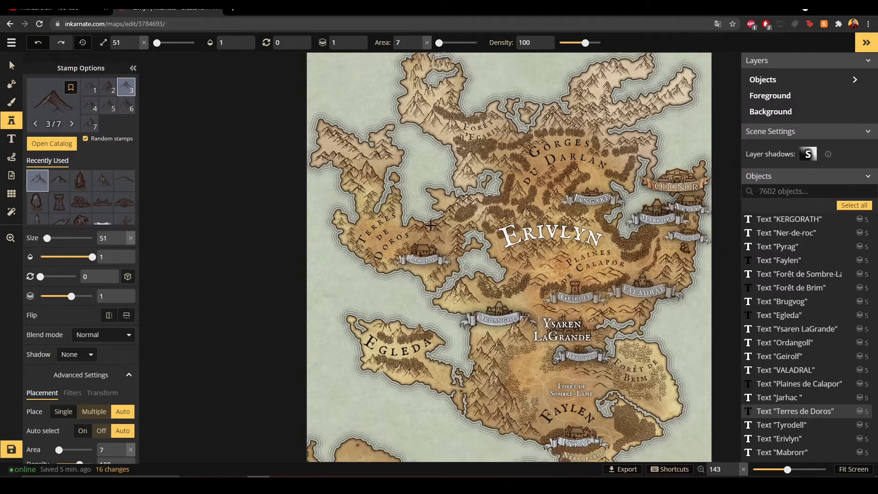
pyautogui.click(853, 470)
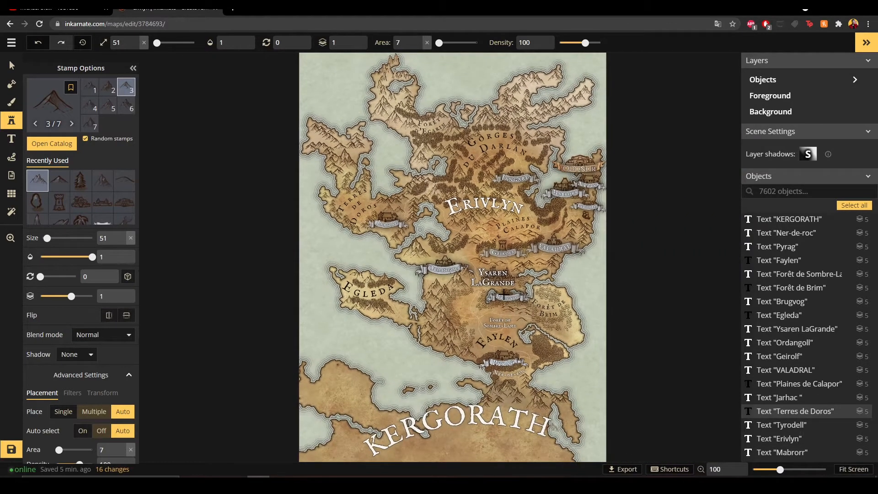
pyautogui.click(15, 213)
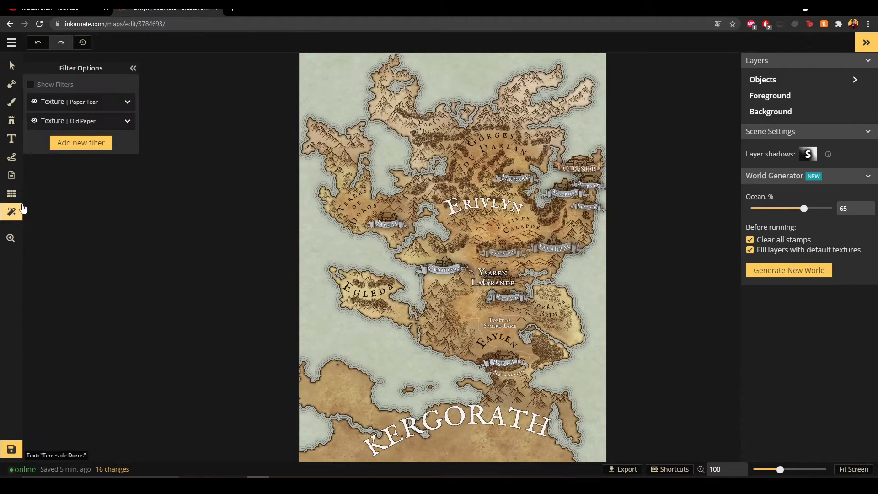
pyautogui.scroll(1, 499, 185)
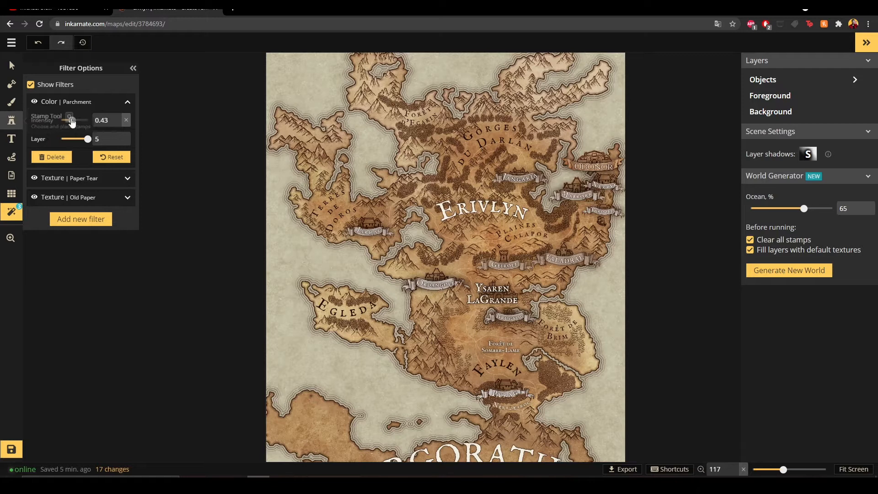
pyautogui.click(11, 120)
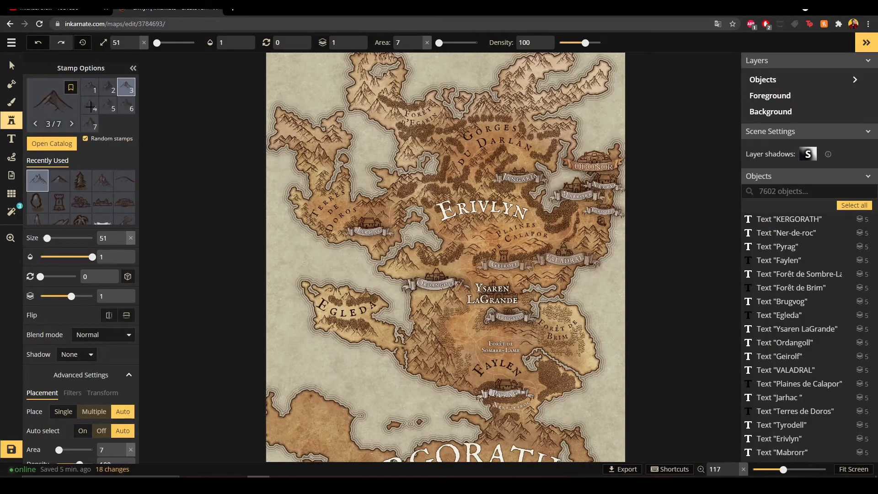